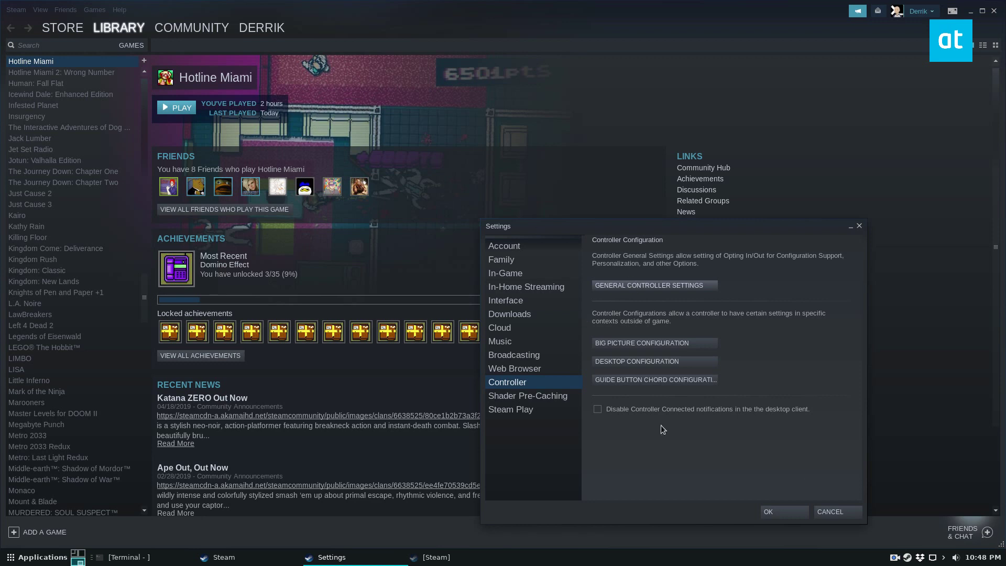
- Switch to the general Controller Settings window and enable PlayStation Configuration Support
left_click_drag(649, 231, 505, 130)
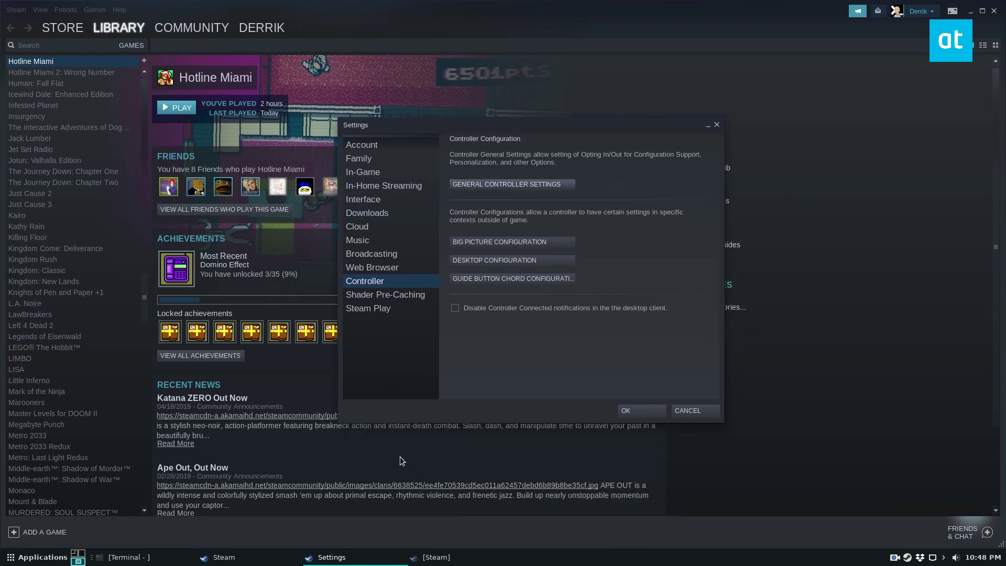
left_click(479, 562)
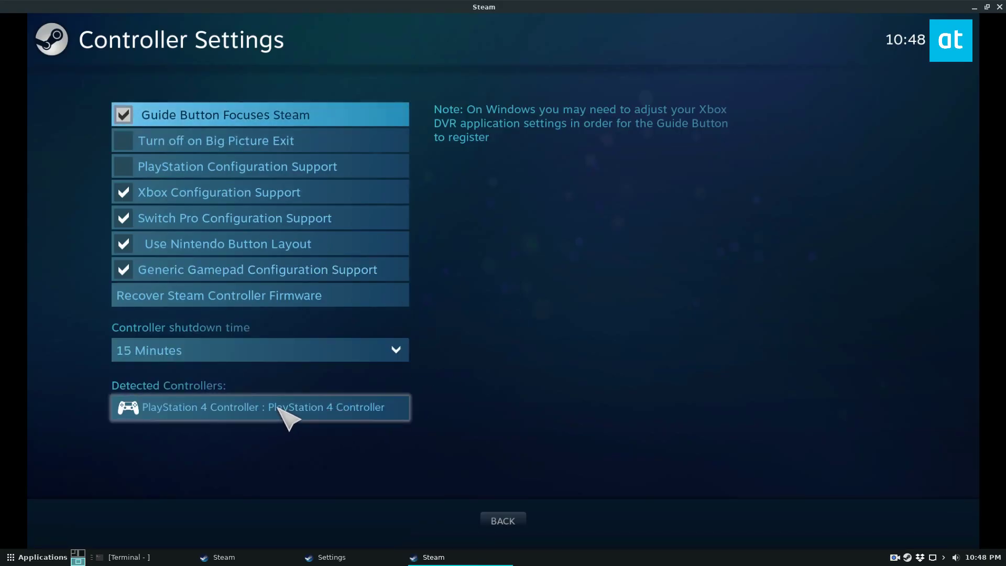
left_click(128, 163)
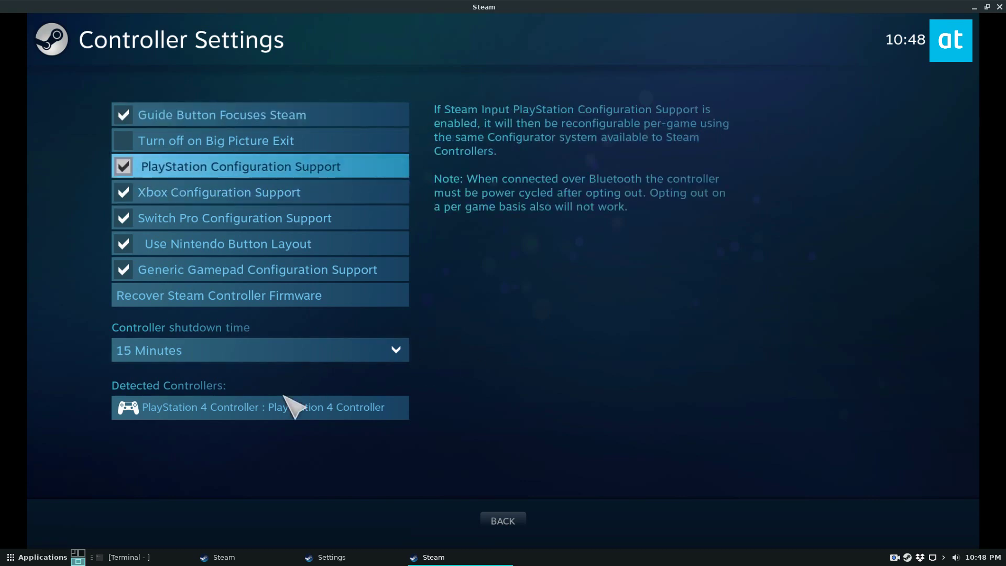
- Open the detected PlayStation 4 Controller's preferences and shift its light color to yellow-orange
left_click(238, 406)
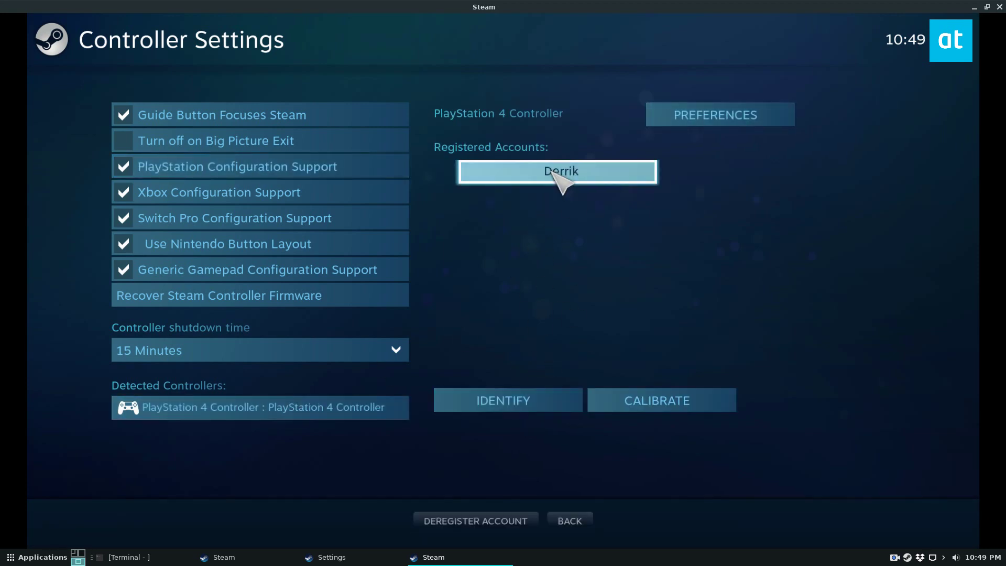
left_click(704, 122)
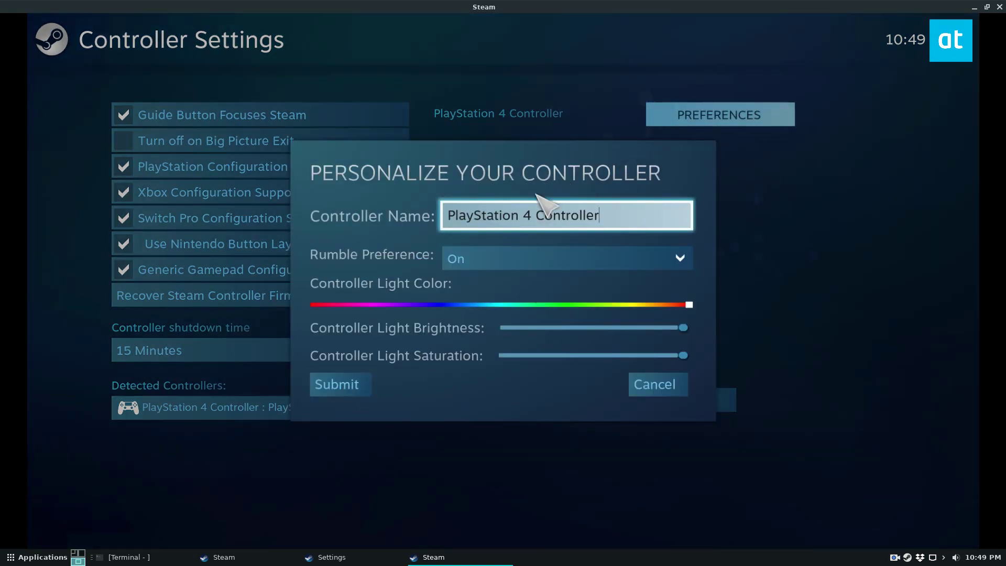
left_click(678, 304)
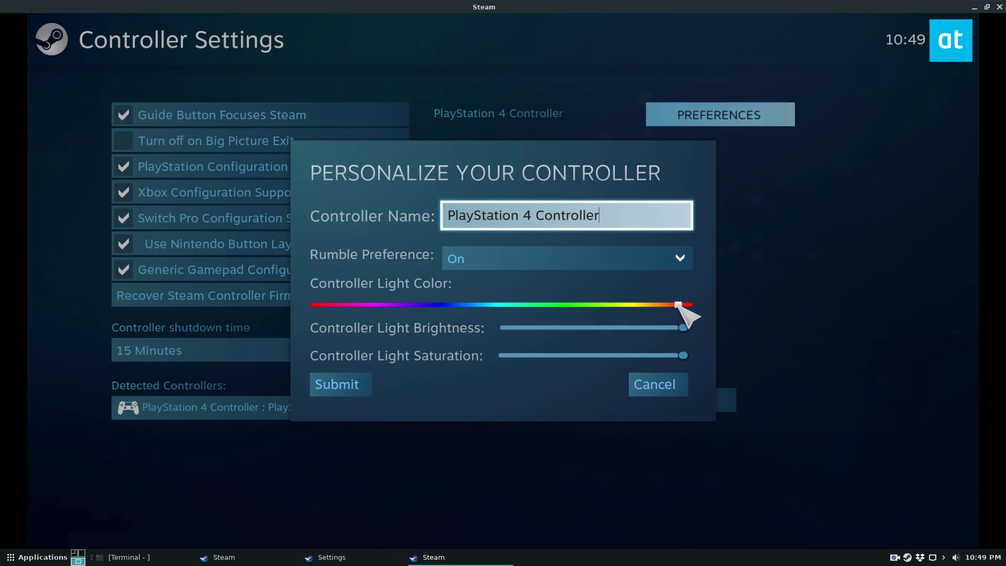
left_click_drag(676, 304, 655, 310)
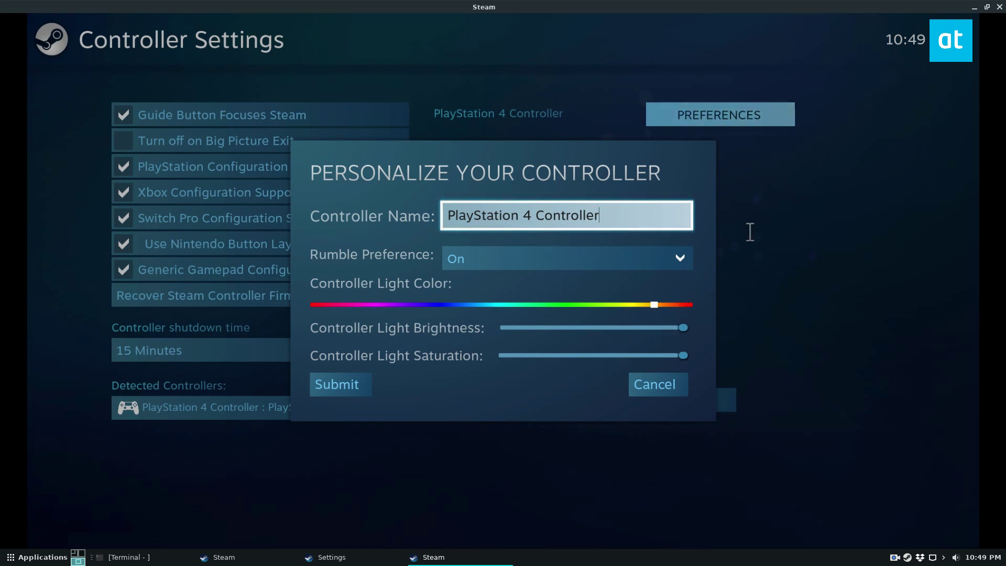
- Check the rumble preference options, keep rumble On, and submit the controller personalization
left_click(519, 260)
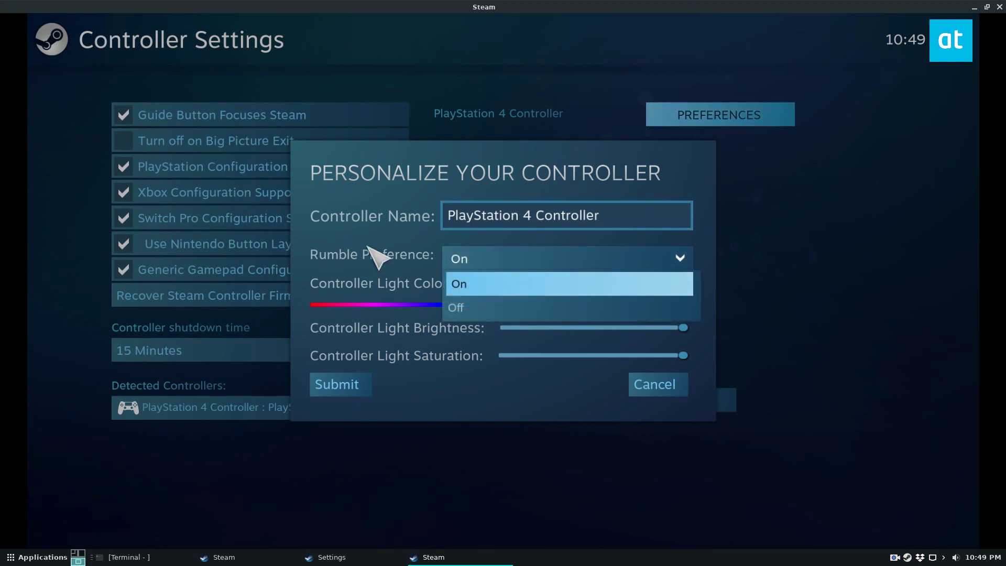
left_click(500, 256)
left_click(335, 385)
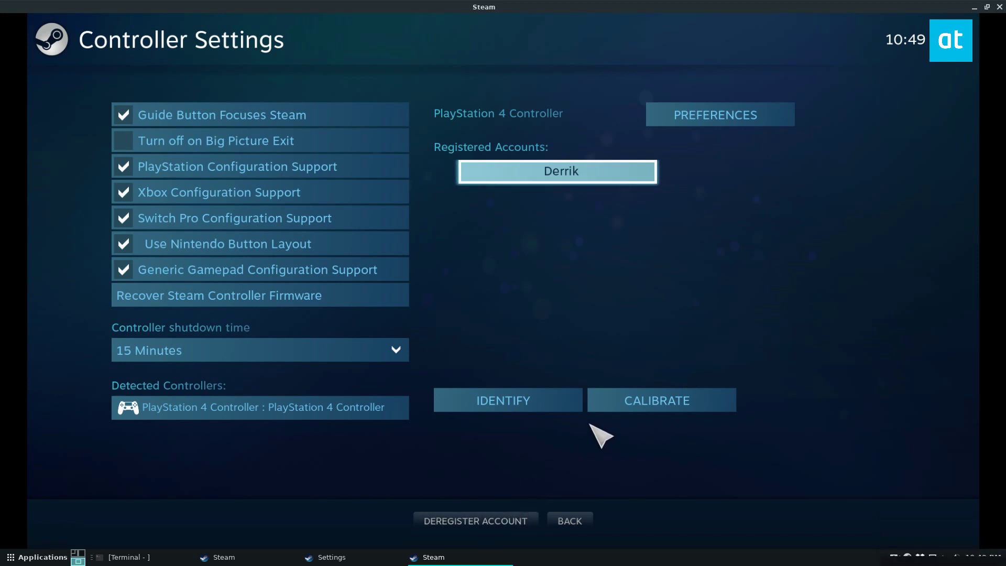
- Leave the Controller Settings screen and dismiss the client's Settings dialog to return to the library
key("Up")
key("Down")
key("Left")
key("Up")
key("Up")
key("Up")
key("Up")
key("Up")
key("Up")
key("Down")
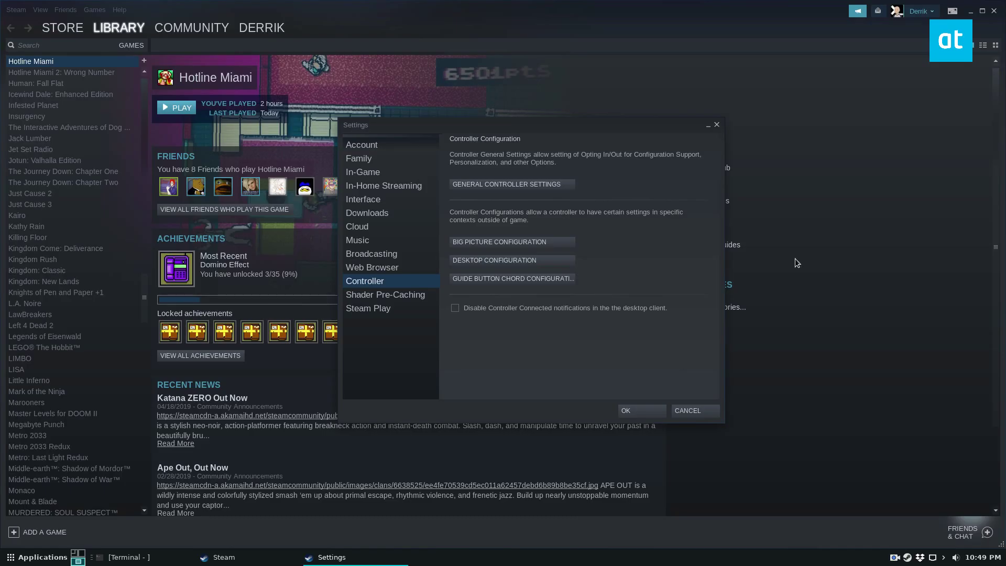
left_click(694, 413)
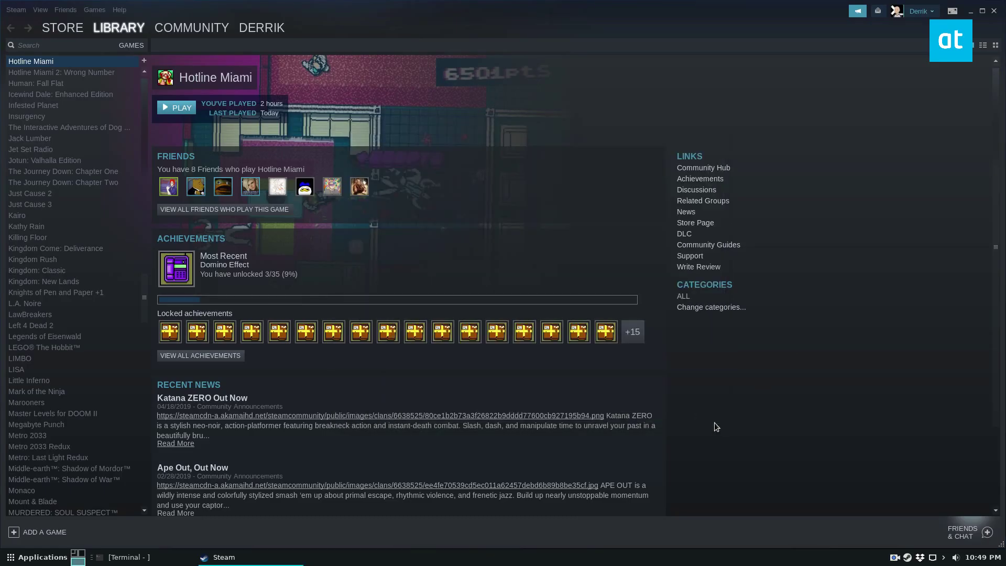
- Launch Hotline Miami from the library, turn off Windowed mode in its launcher, and start the game
left_click(183, 108)
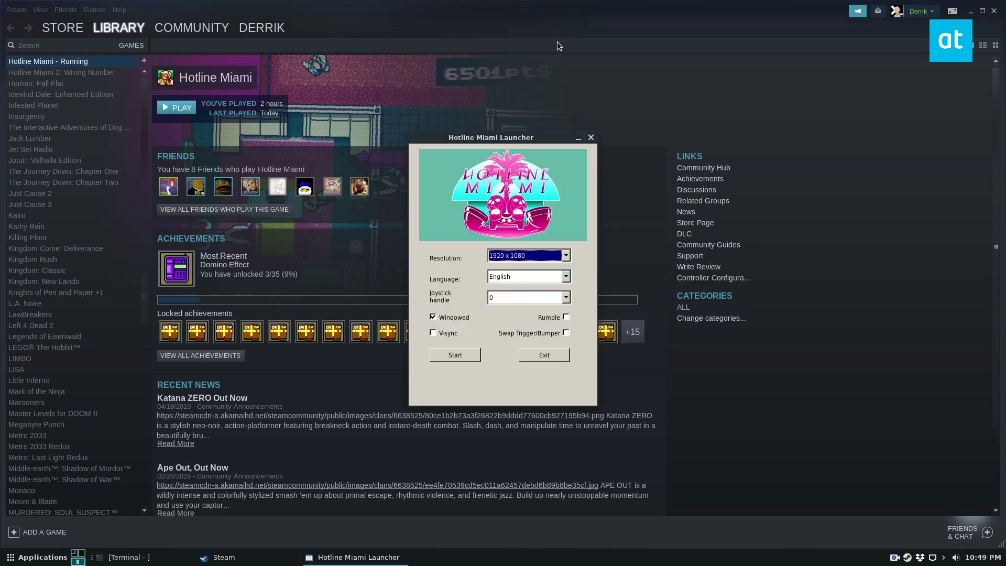
left_click(460, 318)
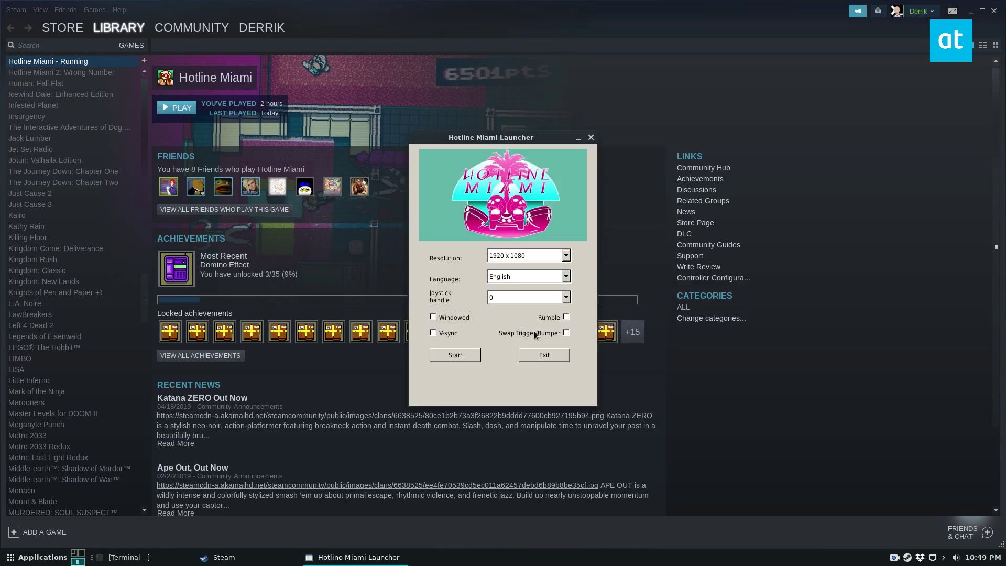
left_click(455, 356)
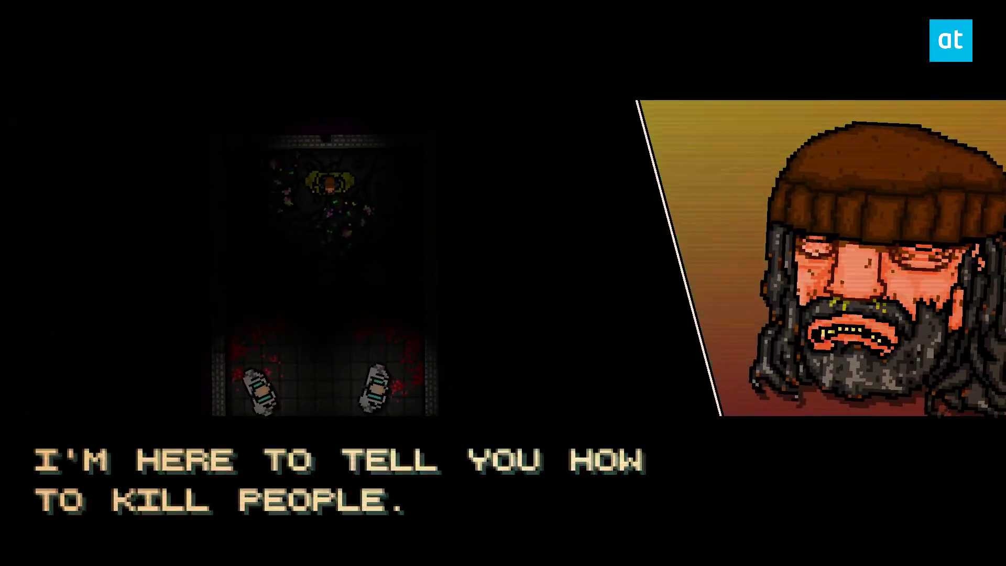
key("Return")
key("Return")
key("Return")
key("Return")
key("Return")
key("Return")
key("Return")
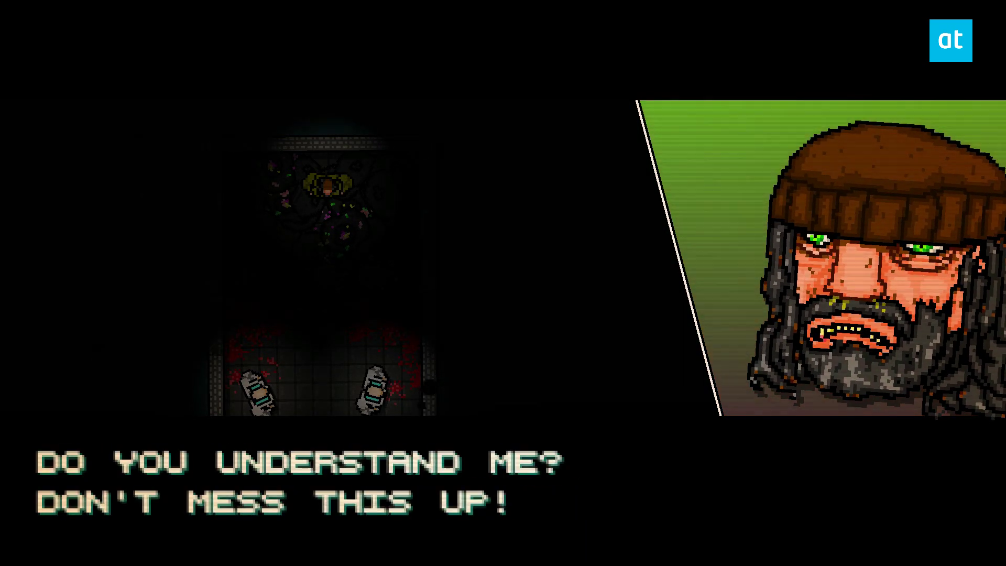
key("a")
key("s")
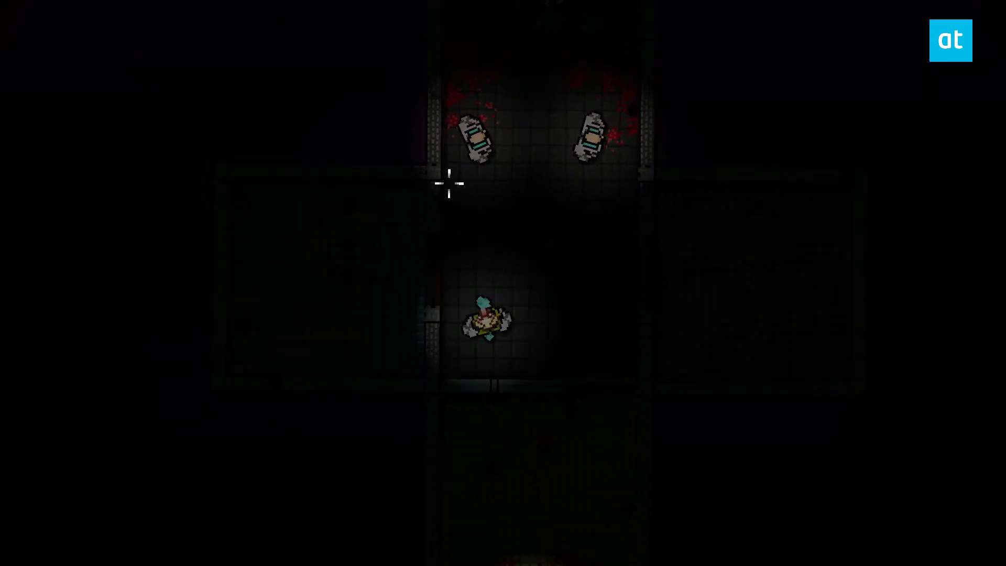
key("d")
key("a")
key("w")
left_click(501, 175)
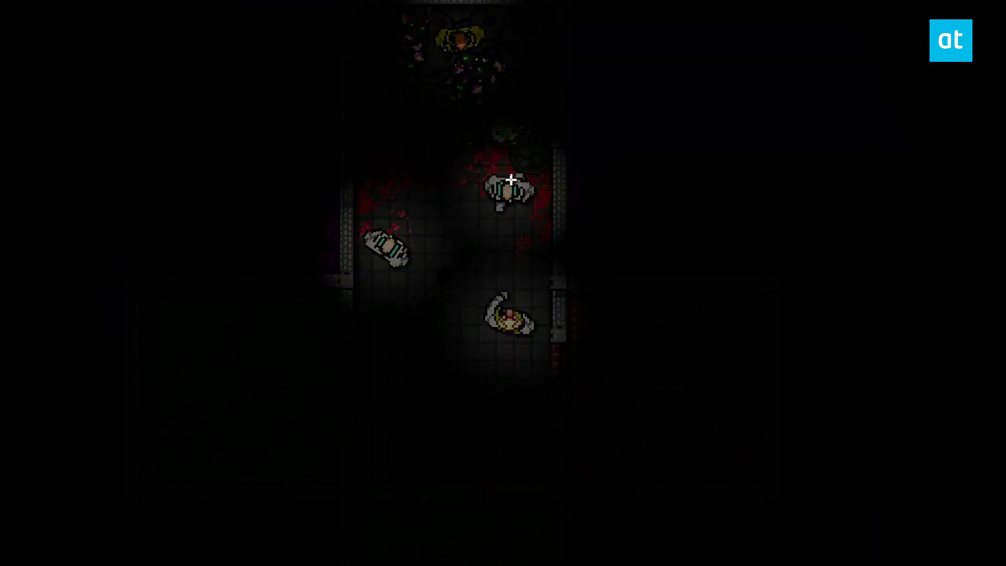